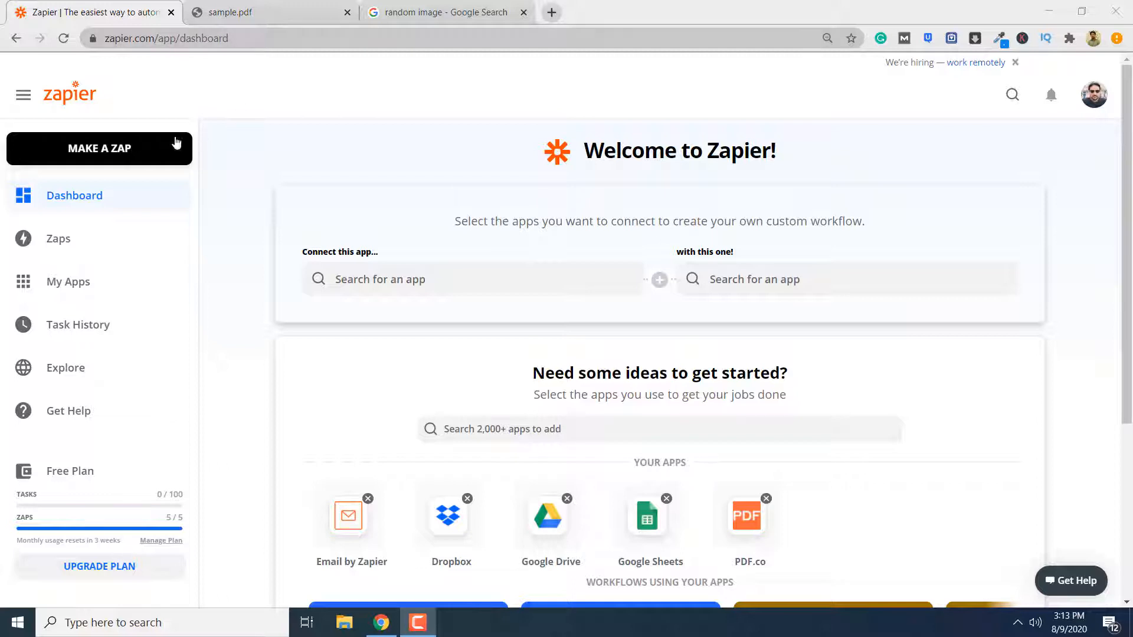
- Create a new zap with Google Drive as the trigger app and New File in Folder as the trigger event
click(147, 147)
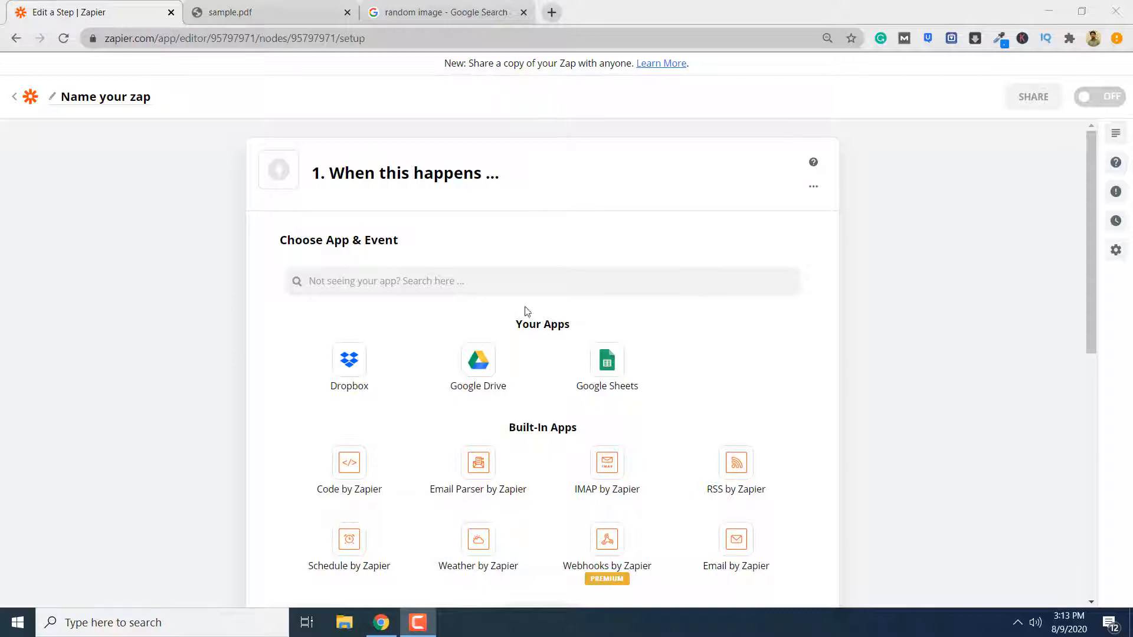
click(522, 365)
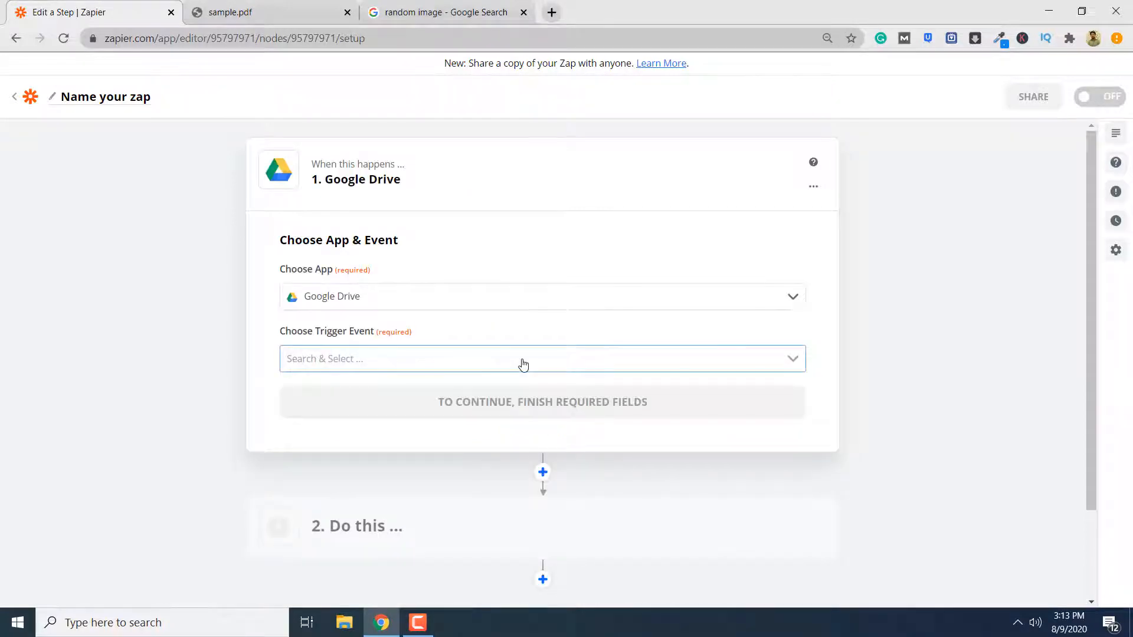
click(787, 361)
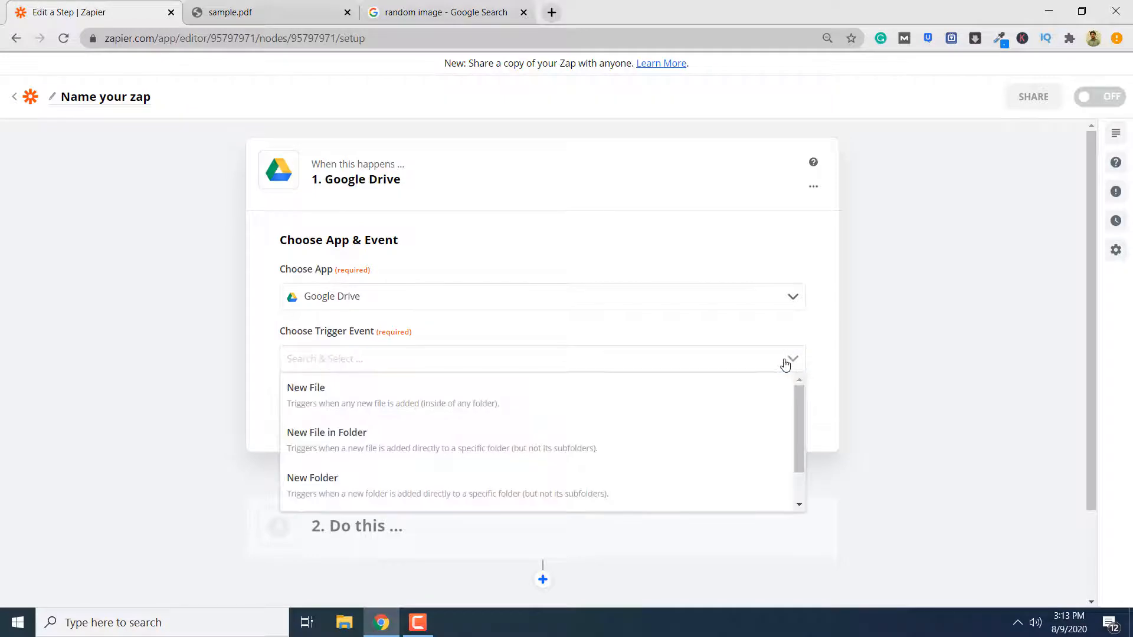
click(470, 452)
click(650, 417)
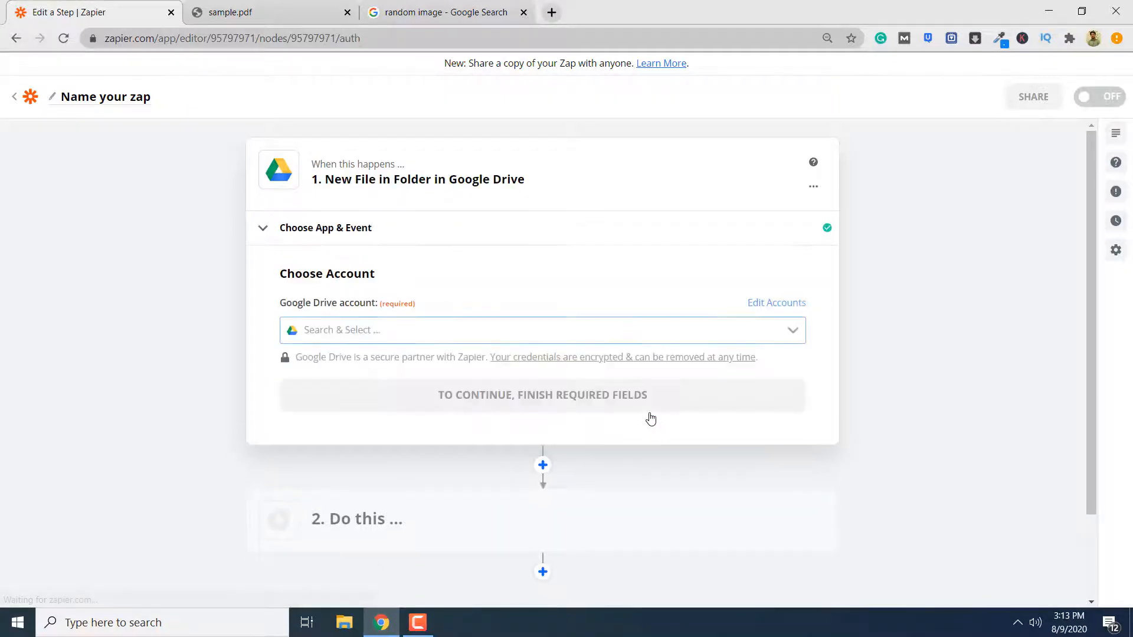
- Choose the existing Google Drive account for the trigger and continue to the file settings
click(793, 331)
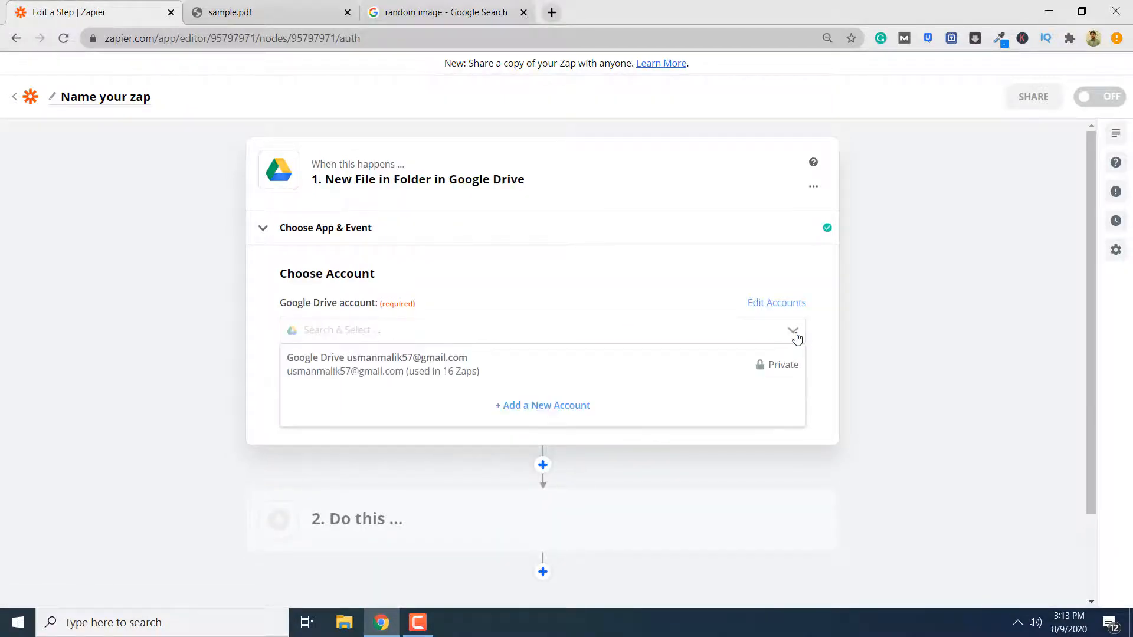
click(549, 362)
click(585, 408)
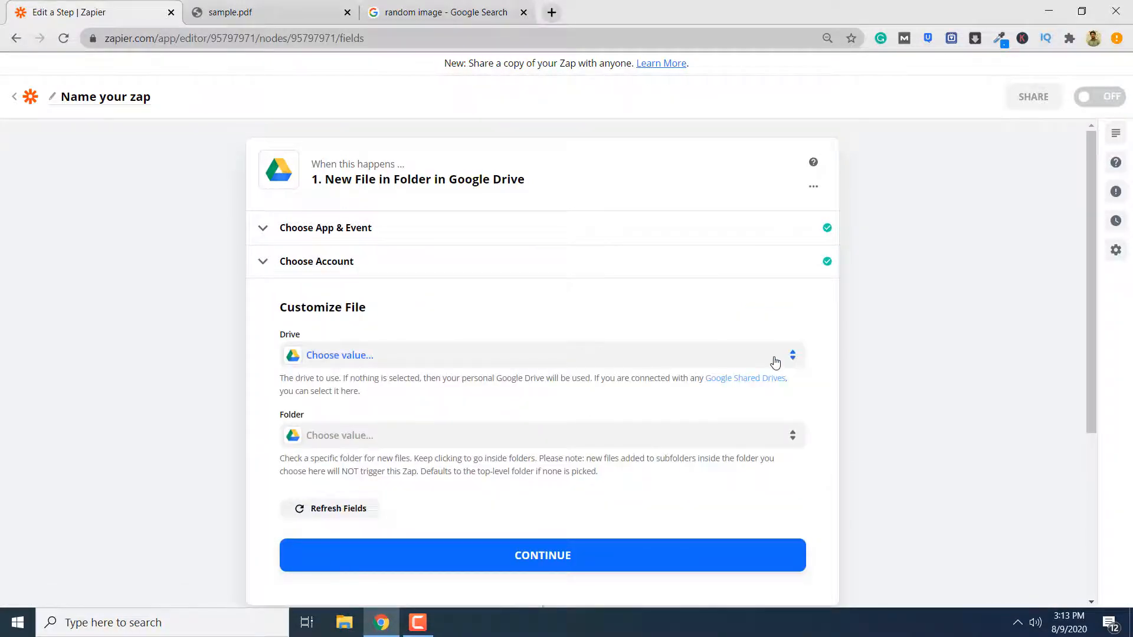
- Set the trigger's drive to My Google Drive and its folder to csv-docs2, and continue
click(773, 360)
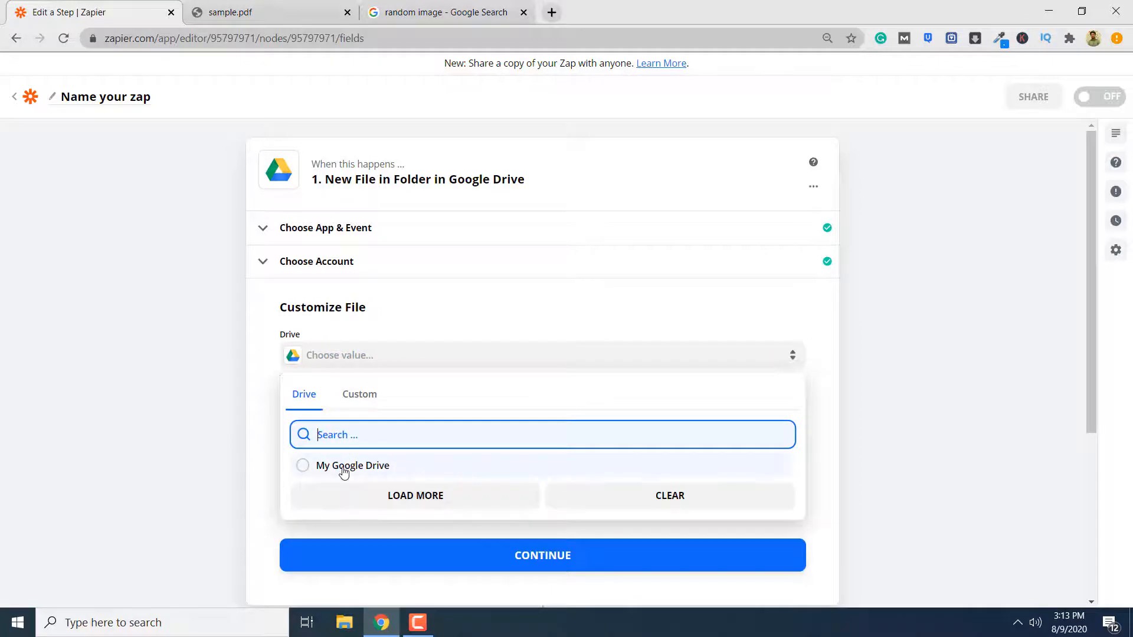
click(344, 468)
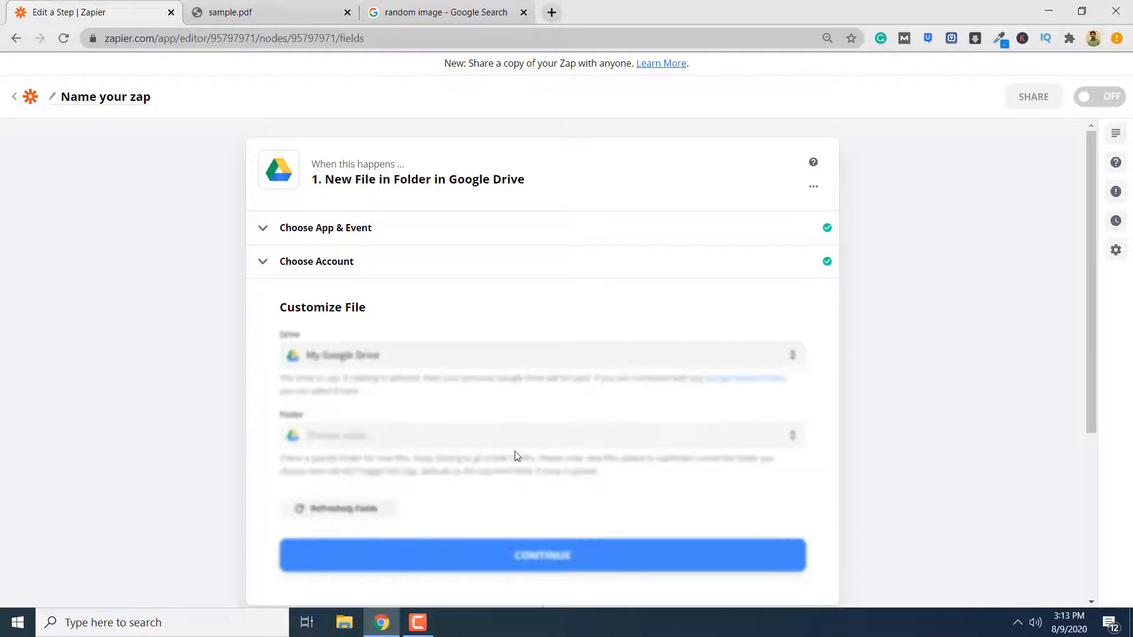
click(744, 442)
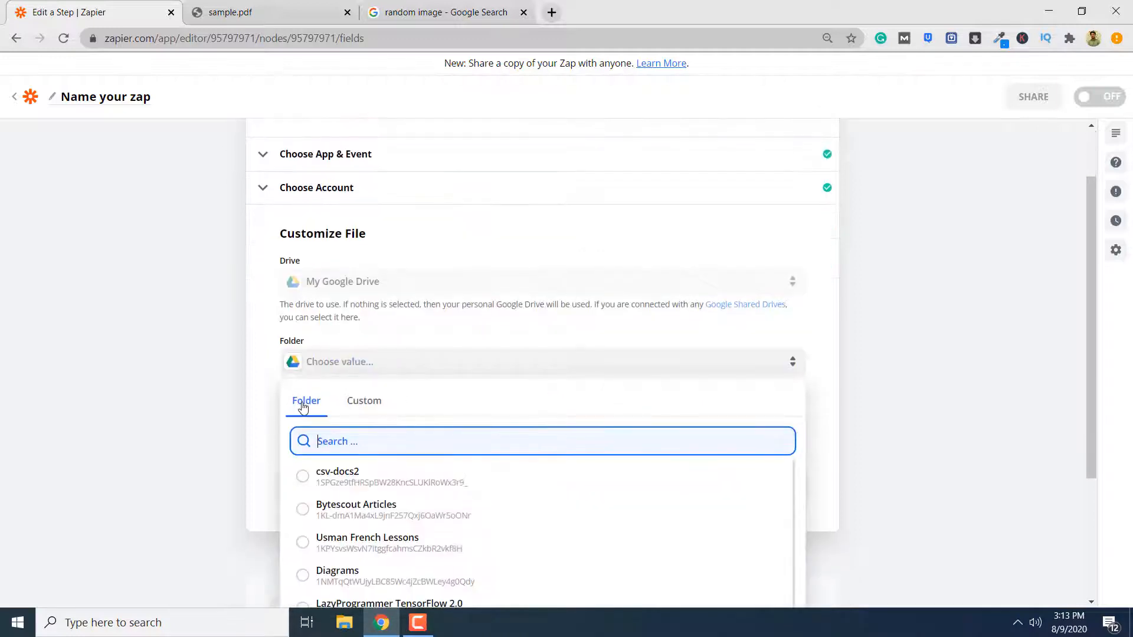
click(304, 407)
click(354, 476)
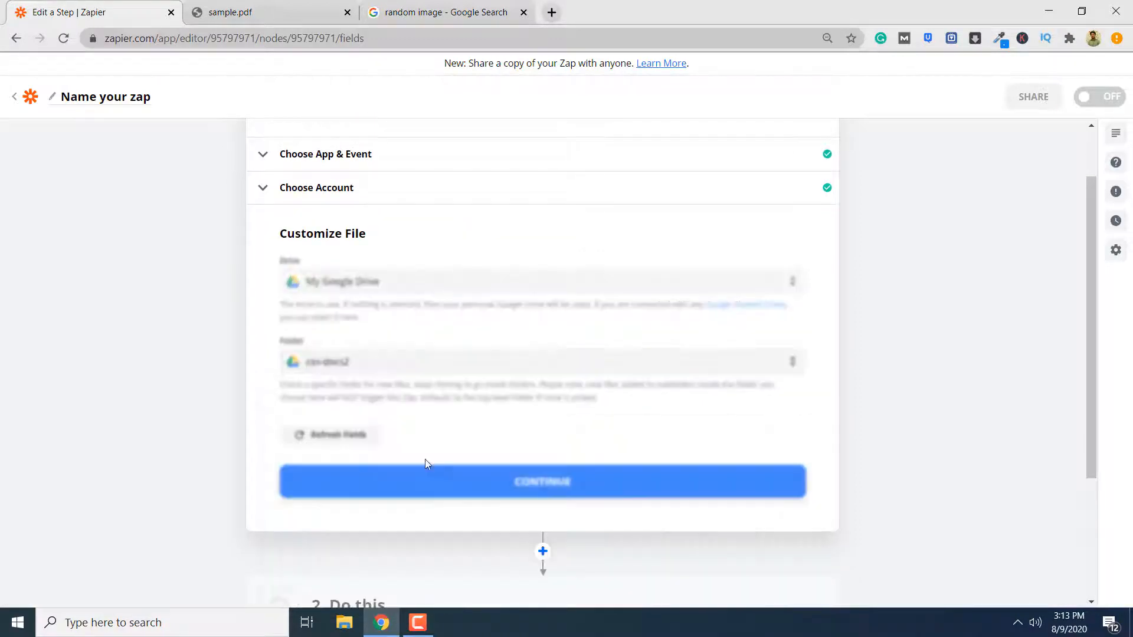
scroll(585, 458, down, 1)
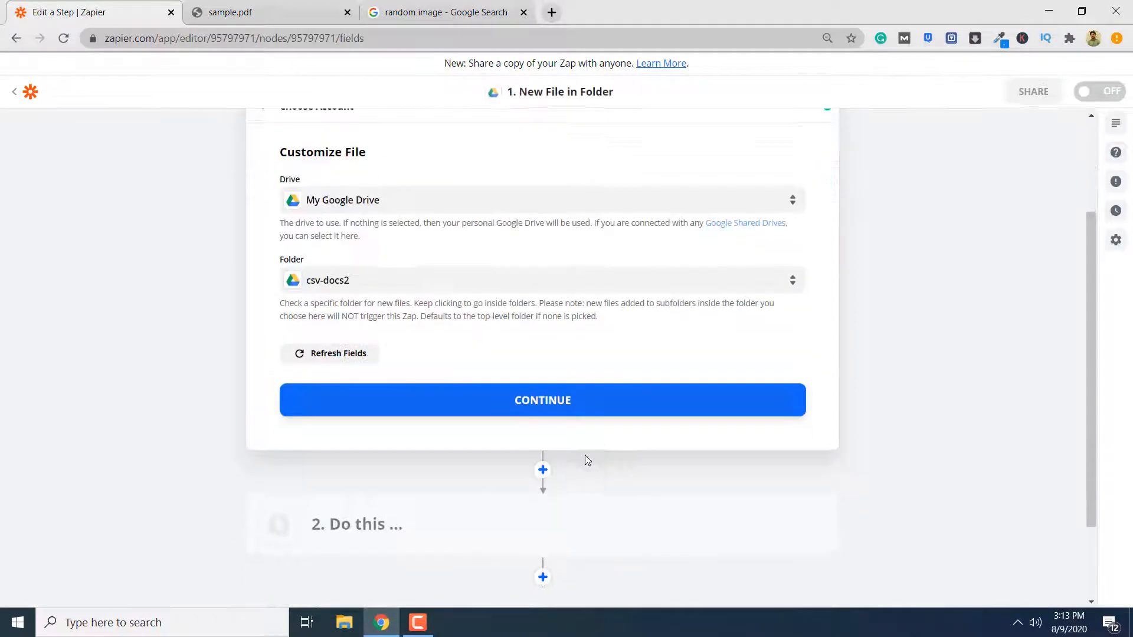
click(608, 402)
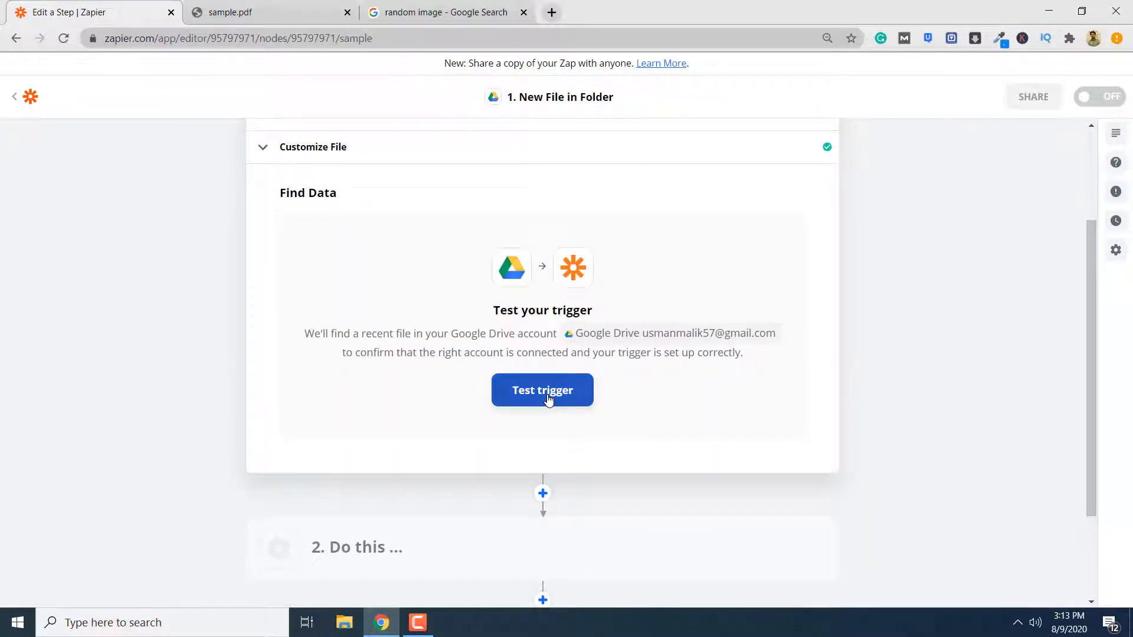
- Test the Google Drive trigger and continue to the zap's action step
click(548, 400)
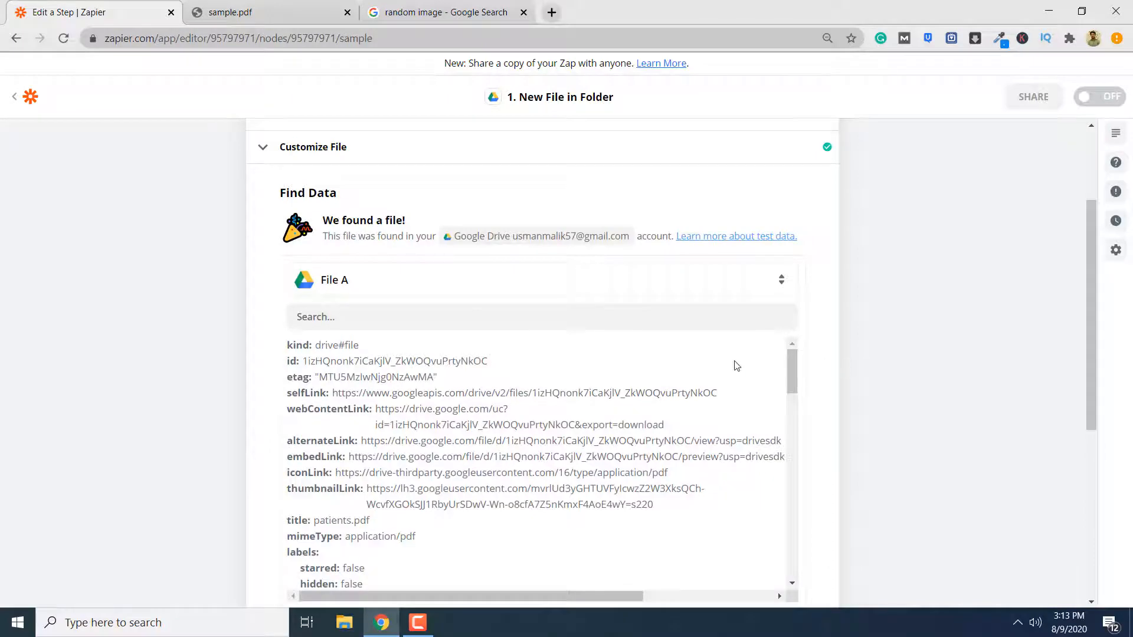
scroll(1002, 392, down, 4)
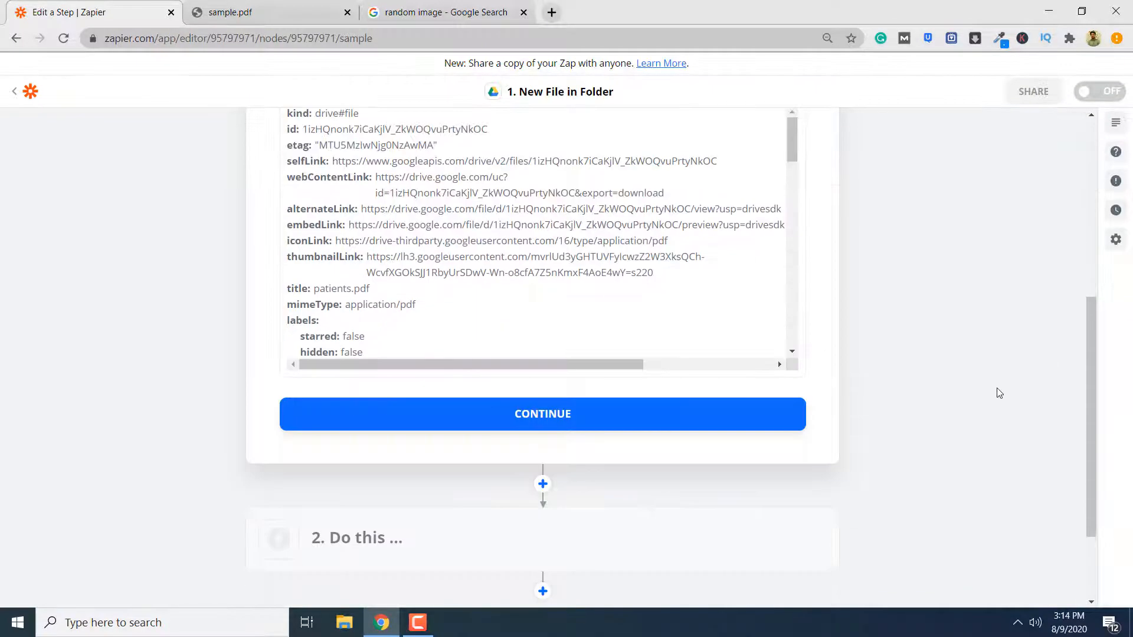
scroll(431, 333, down, 2)
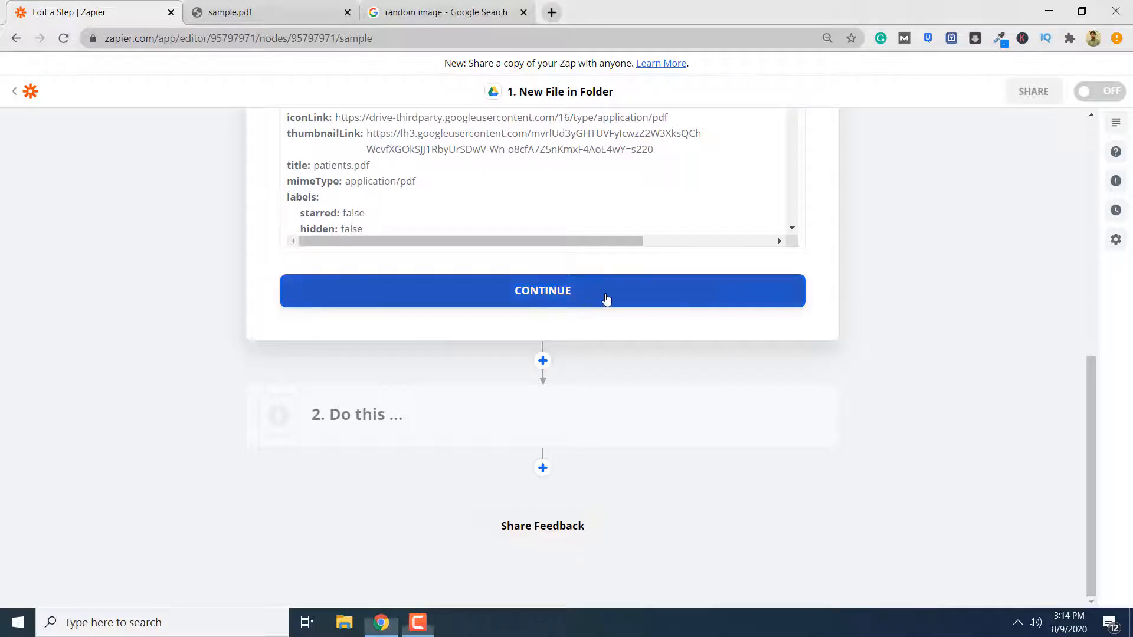
click(605, 298)
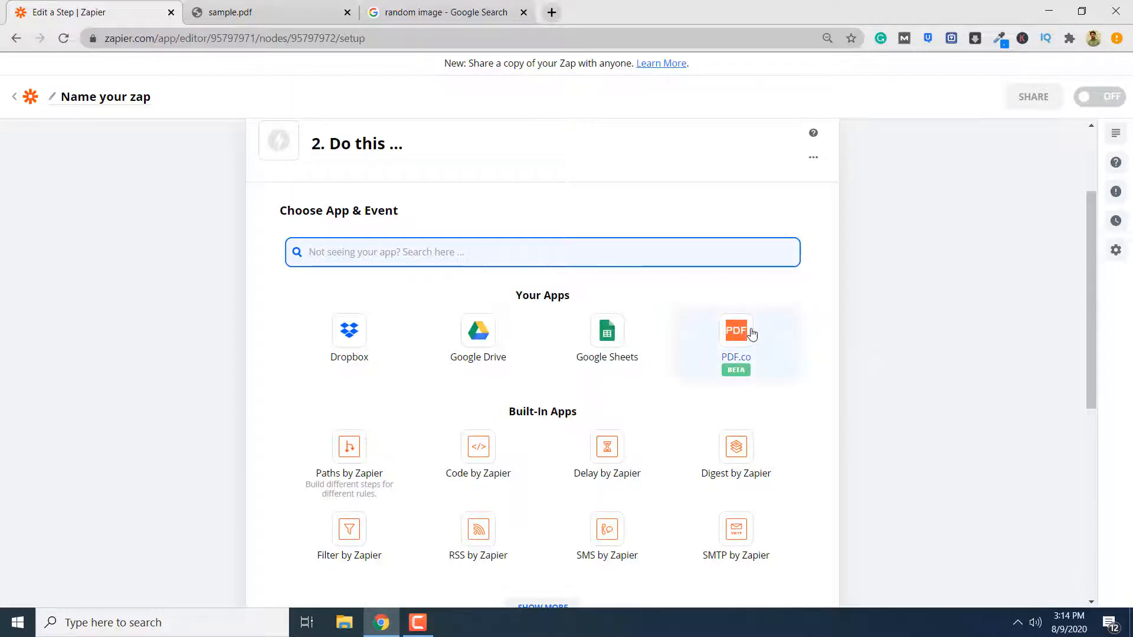
- Choose PDF.co as the action app with PDF Filler as the action event, and continue
click(751, 336)
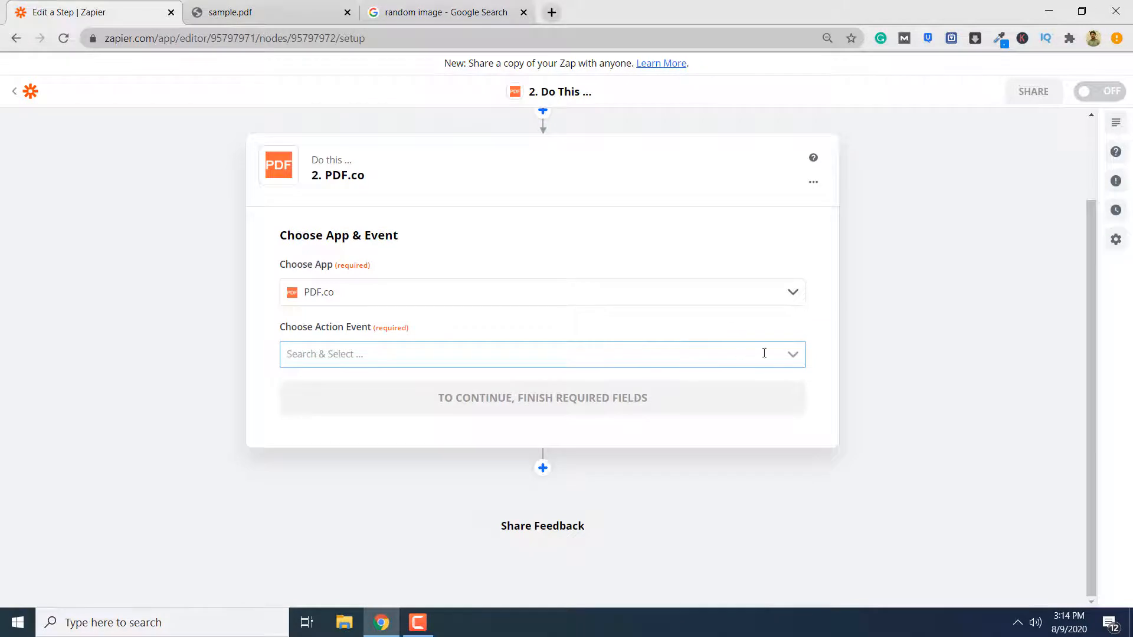
click(792, 361)
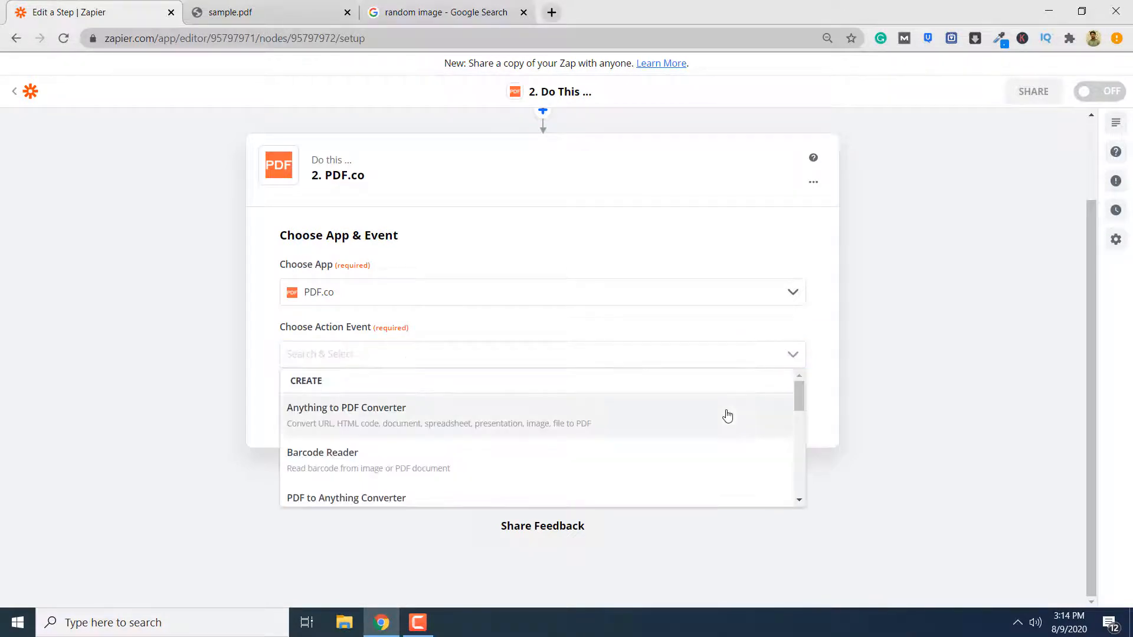
scroll(728, 417, down, 5)
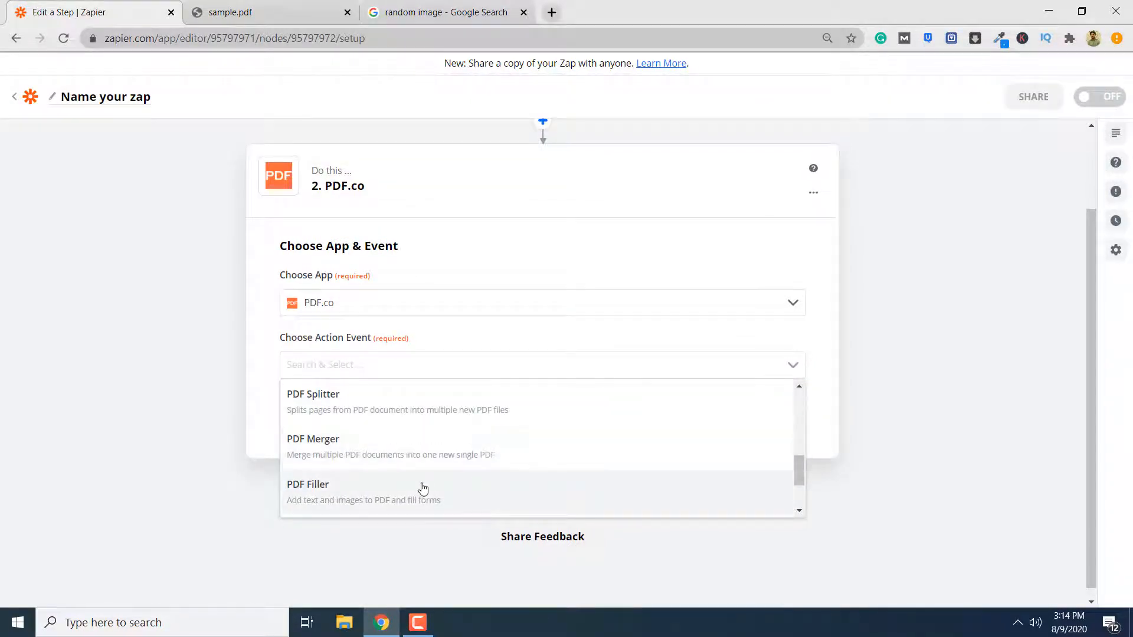
click(423, 488)
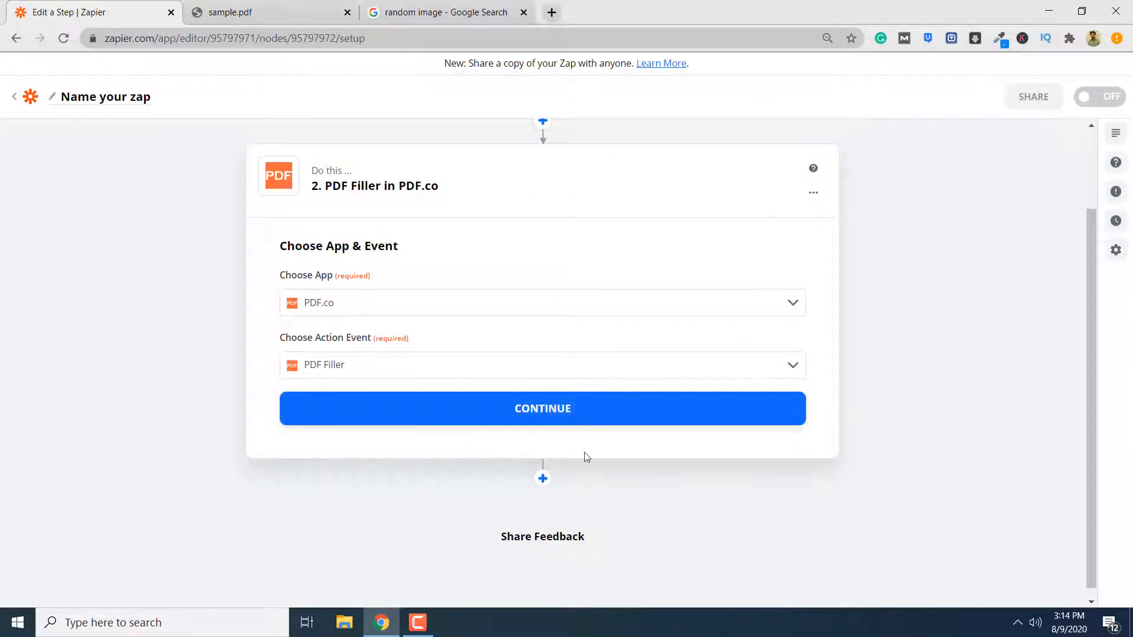
click(658, 419)
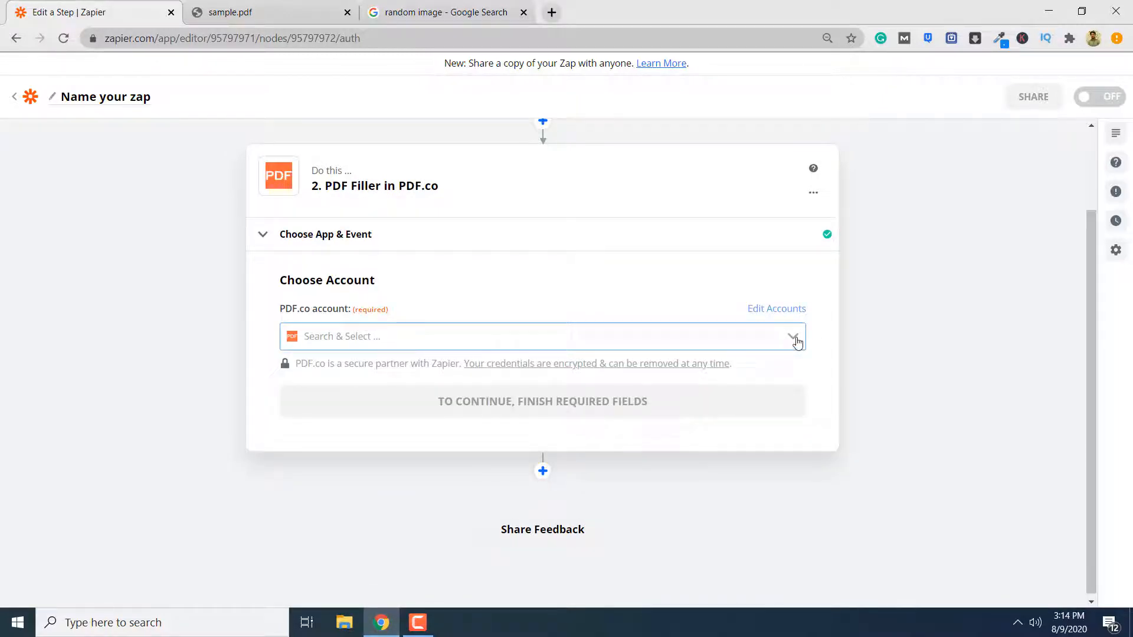
- Choose the existing PDF.co account for the action and continue to the PDF Filler settings
click(795, 338)
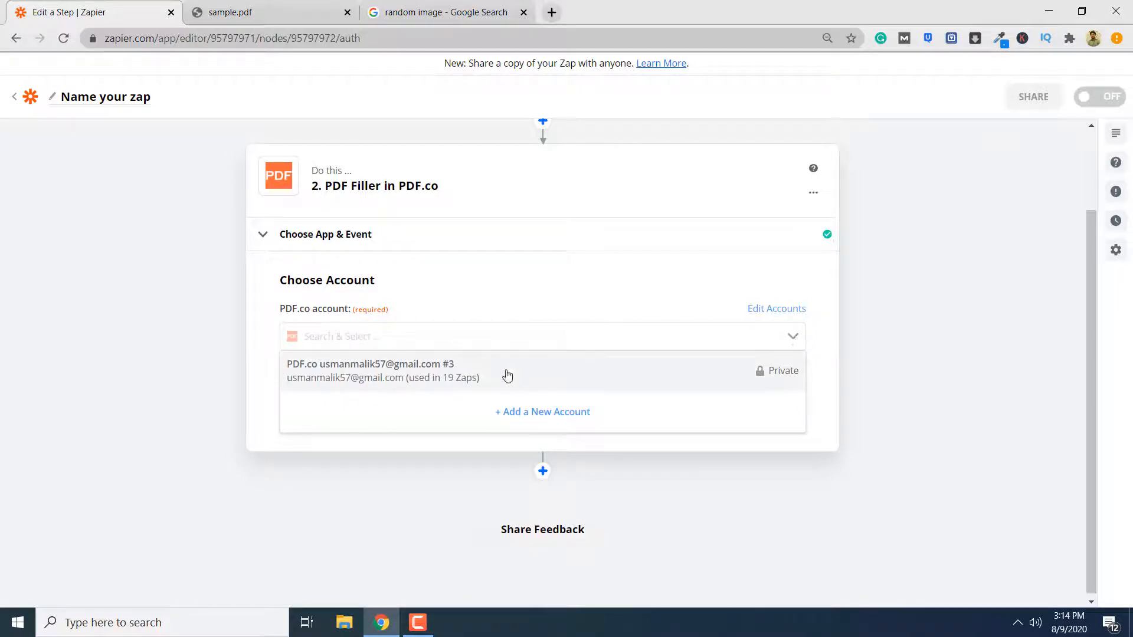
click(481, 377)
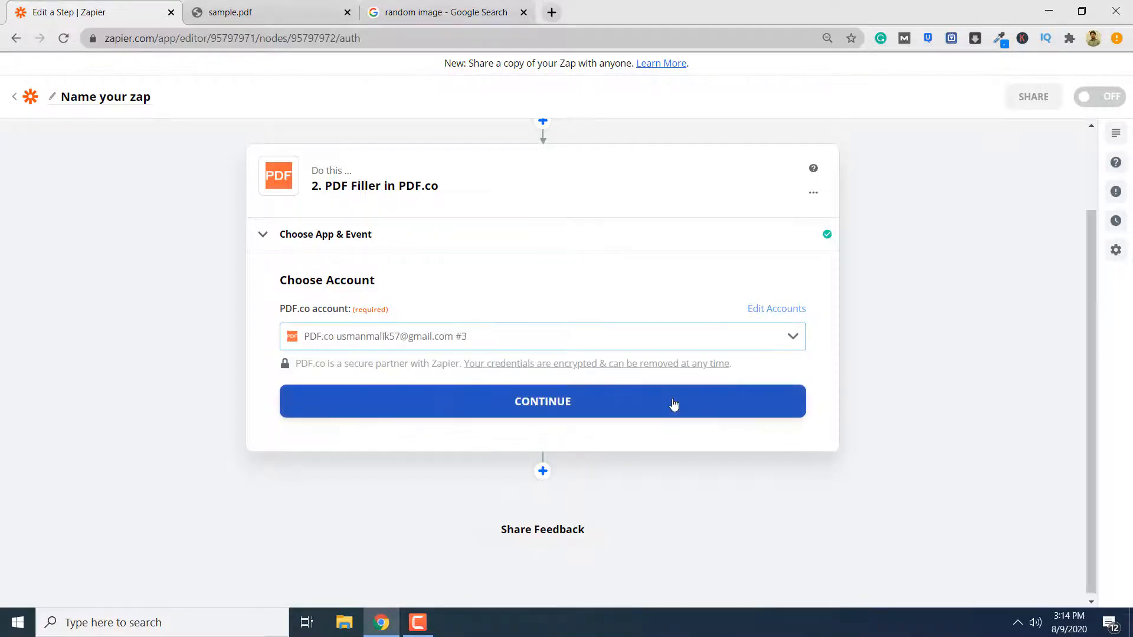
click(673, 403)
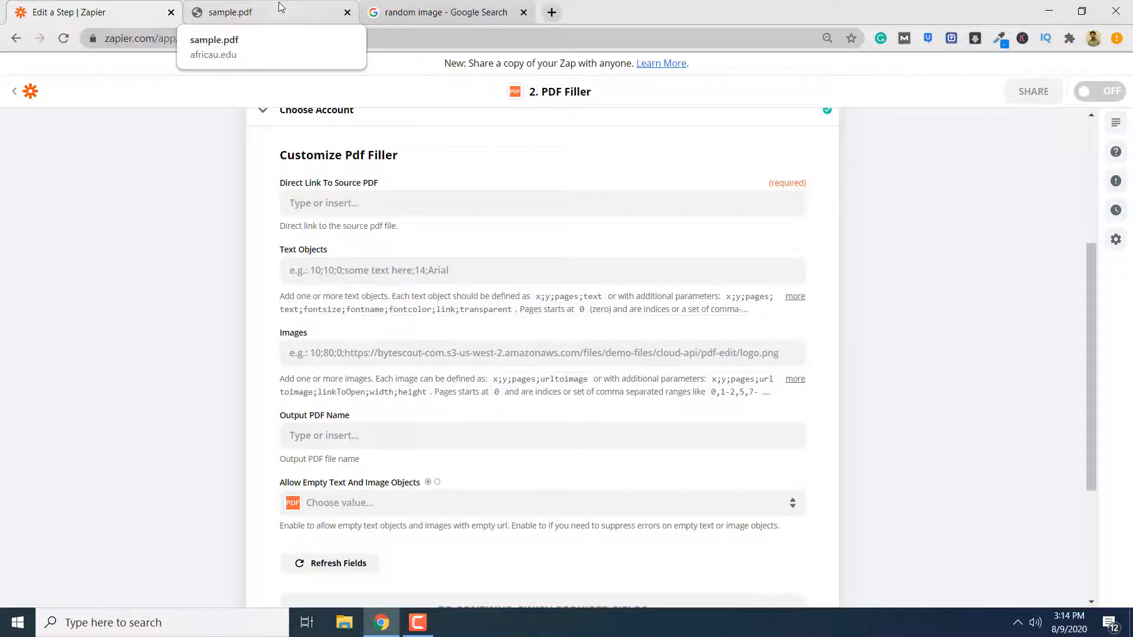
- Copy the web address of the open sample.pdf and paste it as the PDF Filler's direct link to source PDF
click(296, 23)
drag(364, 38, 150, 42)
key(ctrl+c)
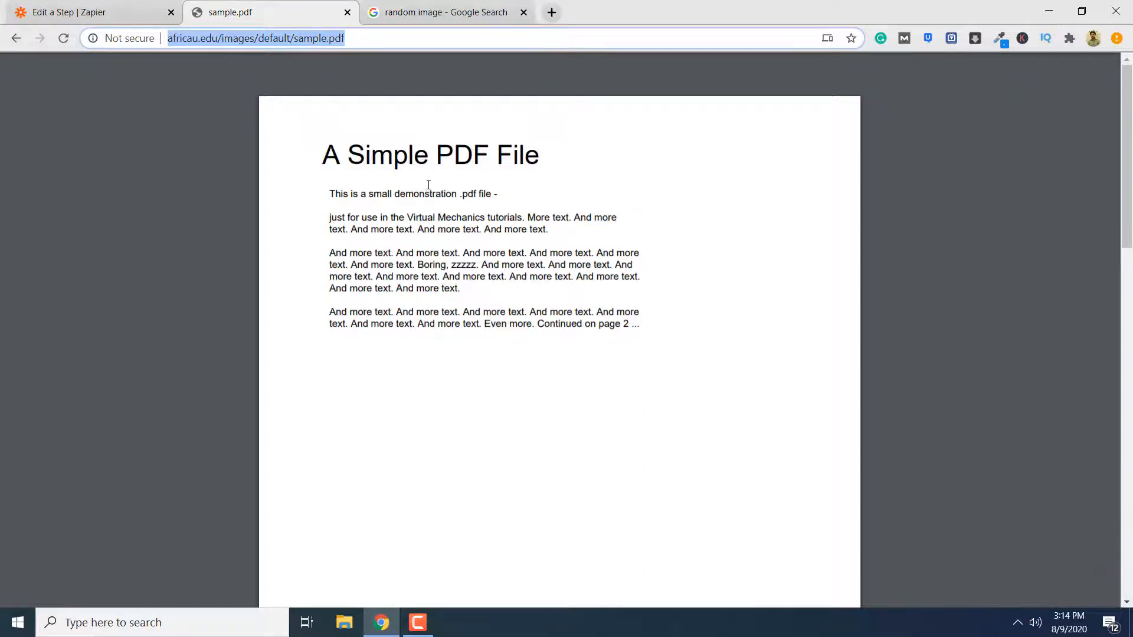
click(127, 5)
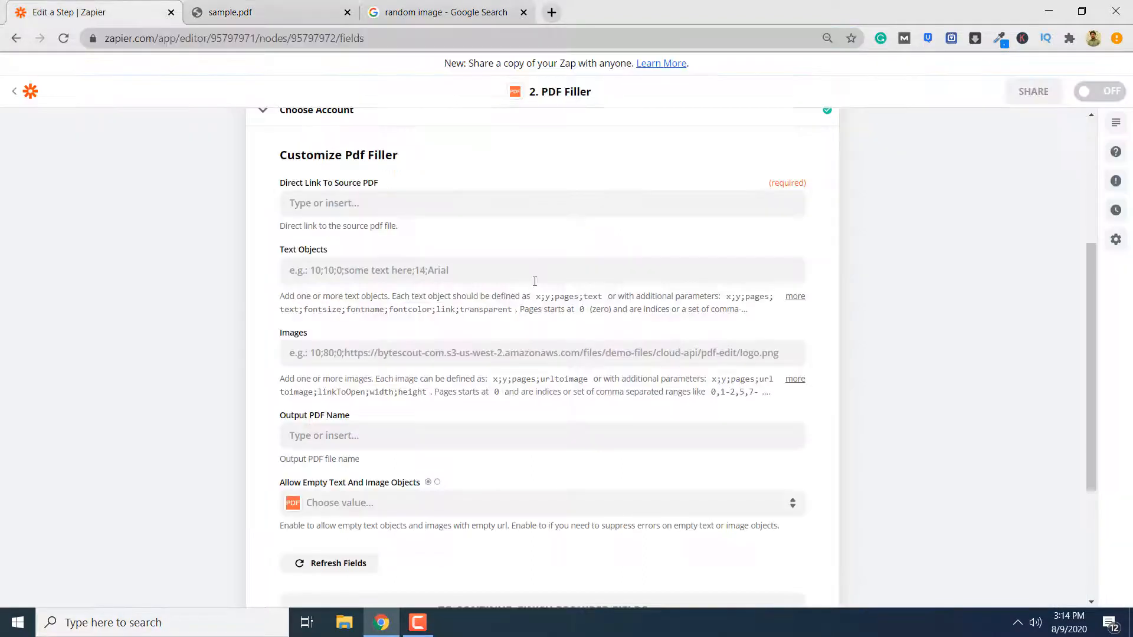
click(354, 199)
key(ctrl+v)
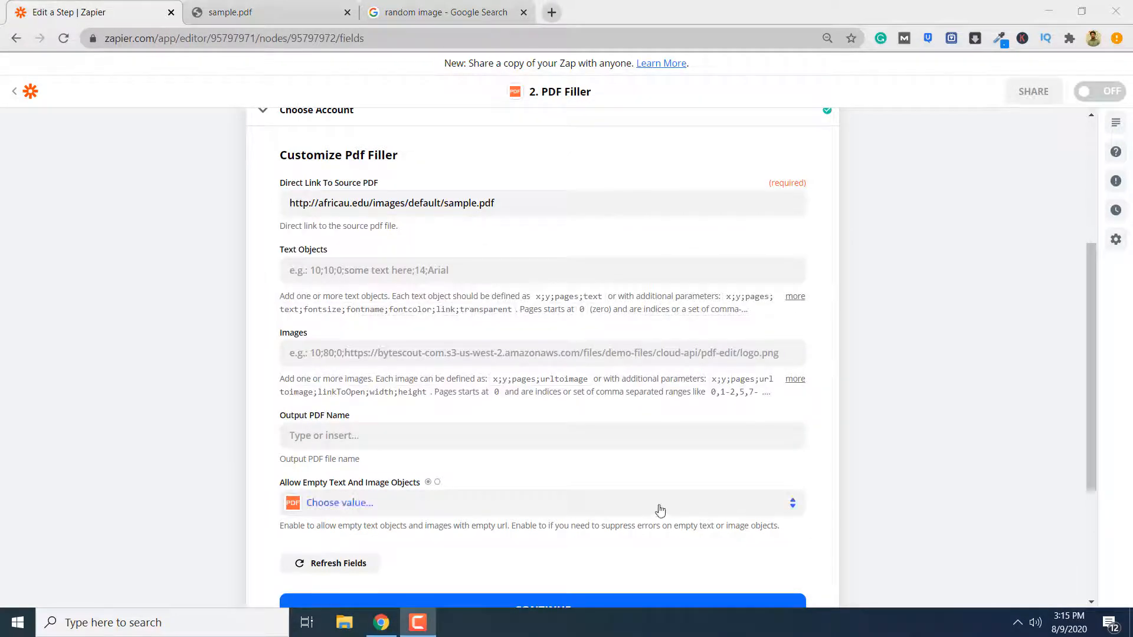
- Add the text object "10;20;0;This is a random text" to the PDF Filler settings
click(318, 270)
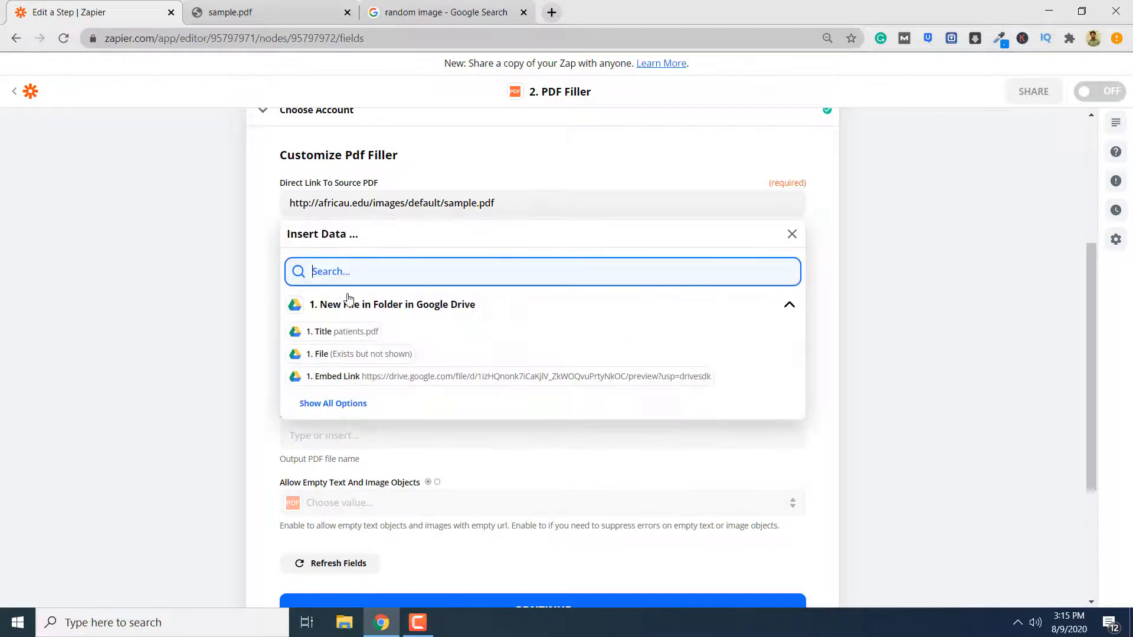
click(933, 345)
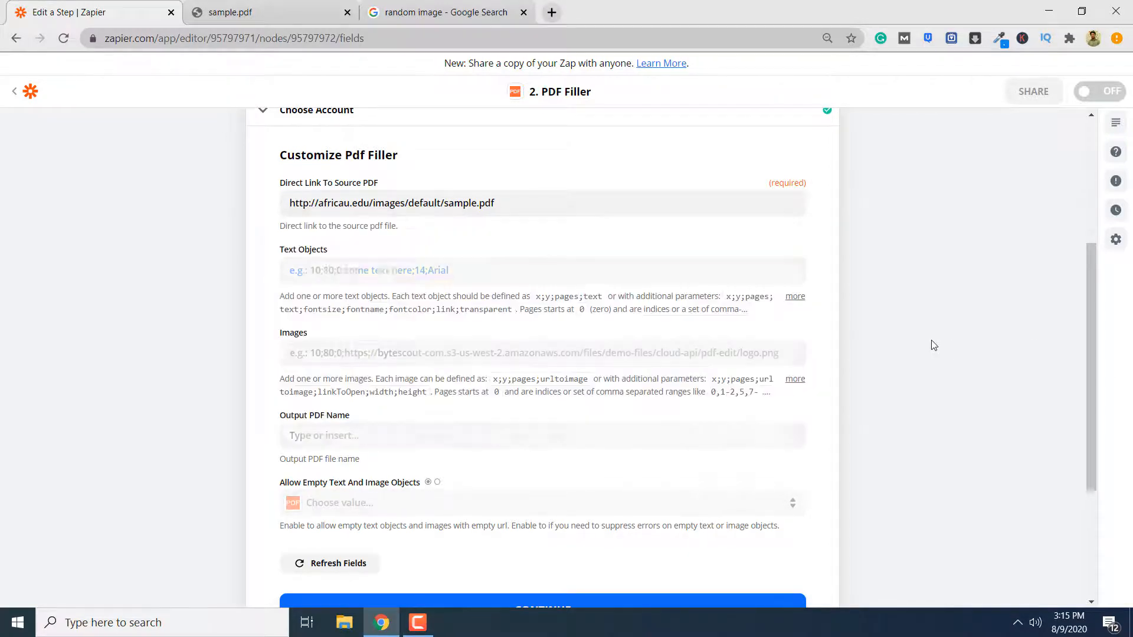
click(316, 271)
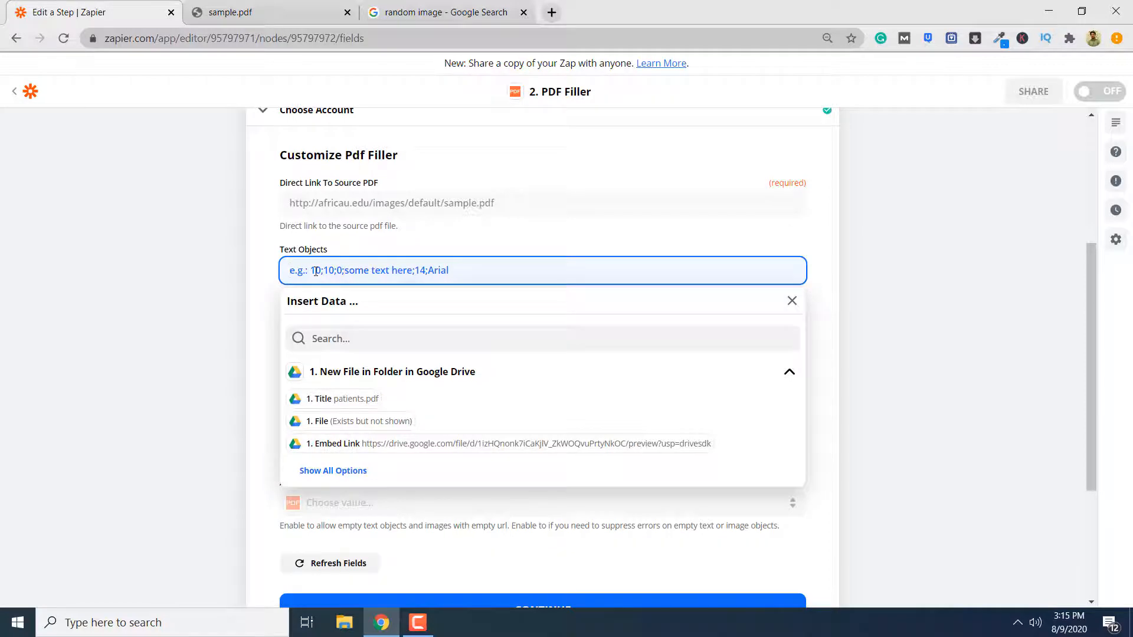
text(10;)
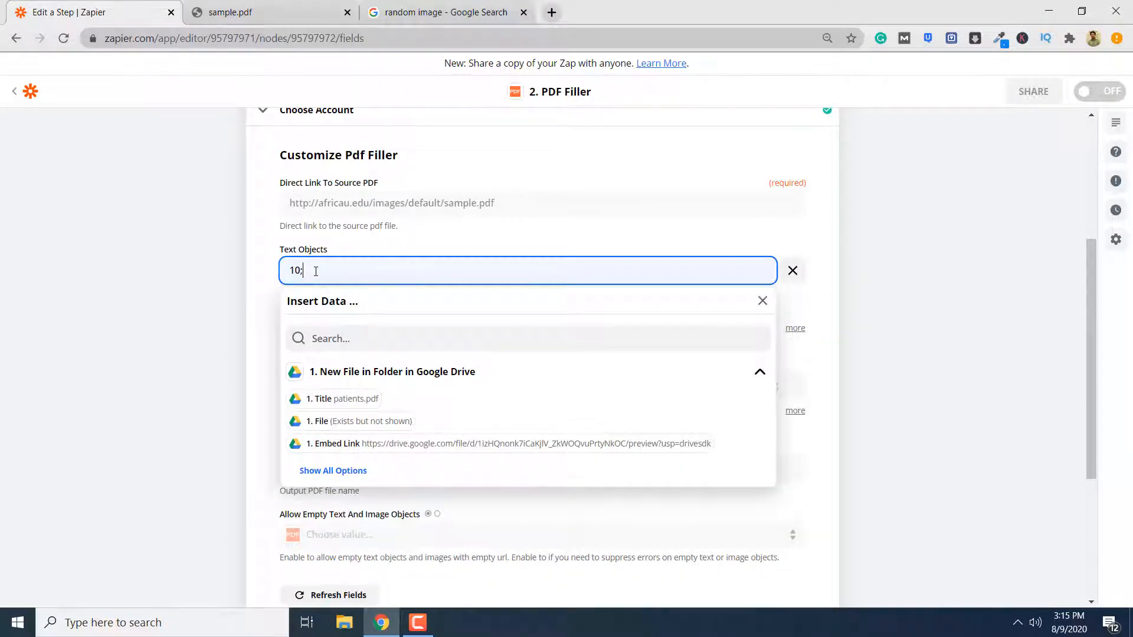
text(20)
text(;0;This is a random text)
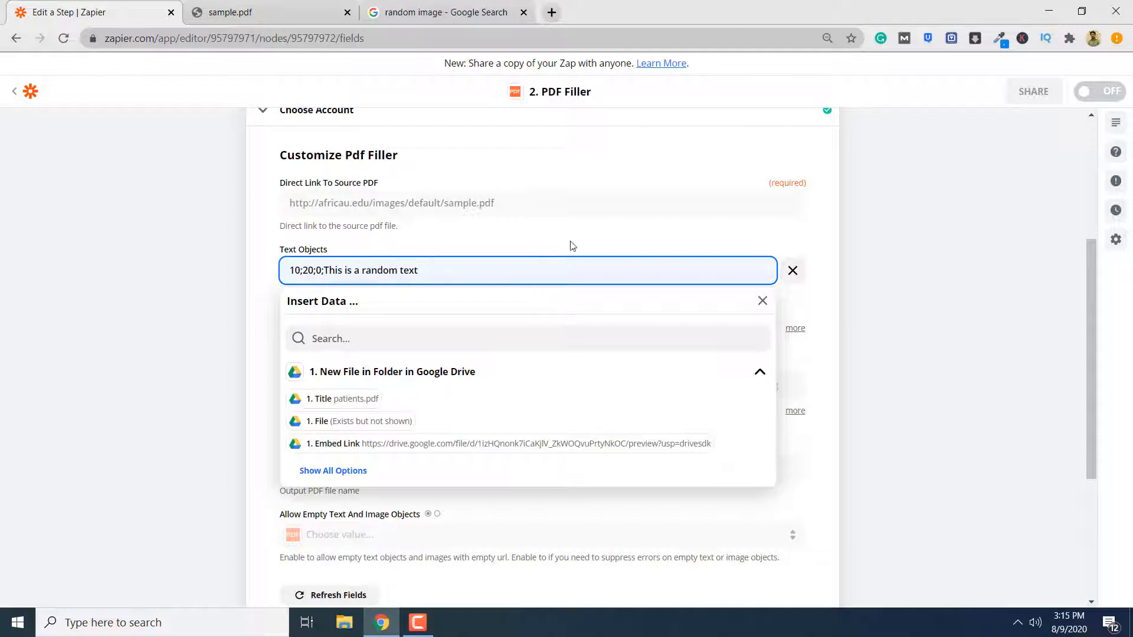
click(936, 279)
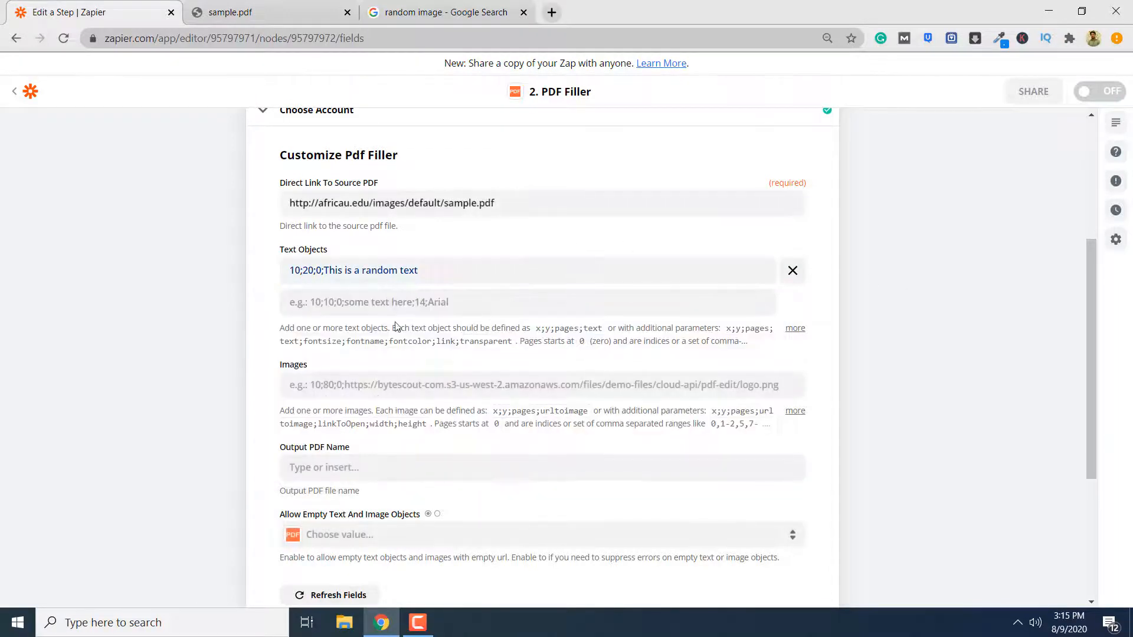
- Start an image object in the PDF Filler settings with the position and page values "10;80;0;"
click(347, 386)
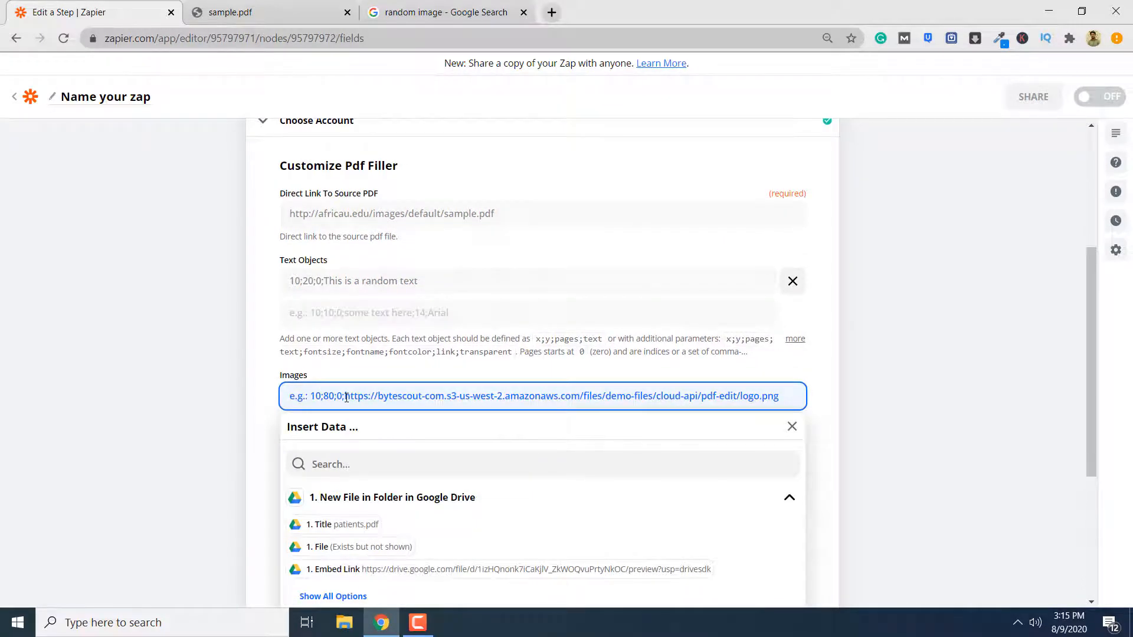
text(10;)
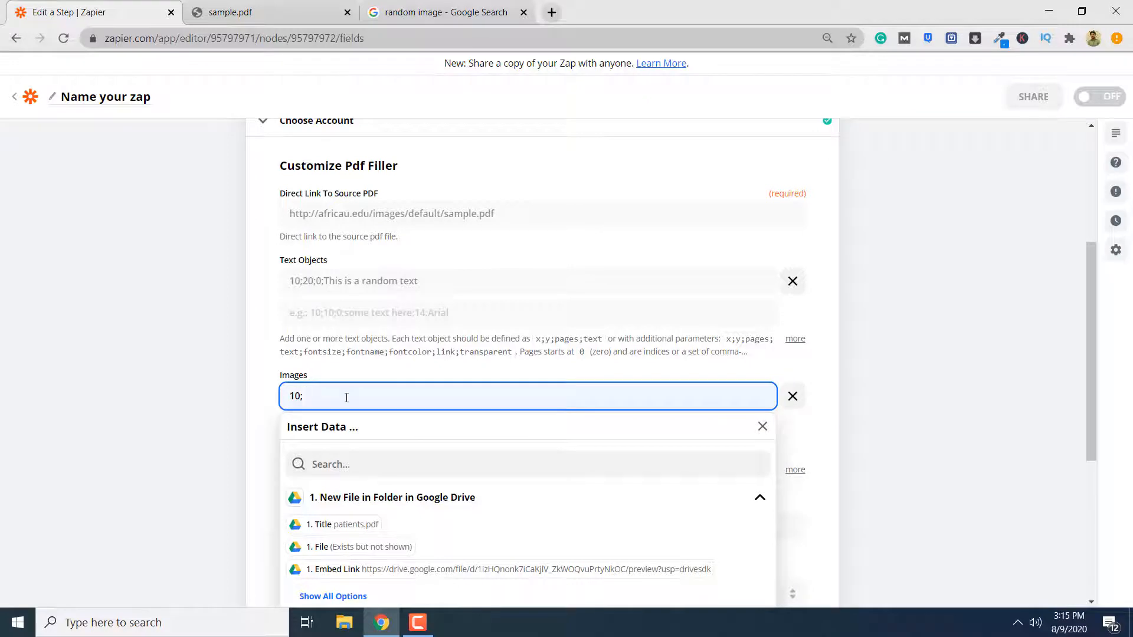
text(80;0;)
click(444, 11)
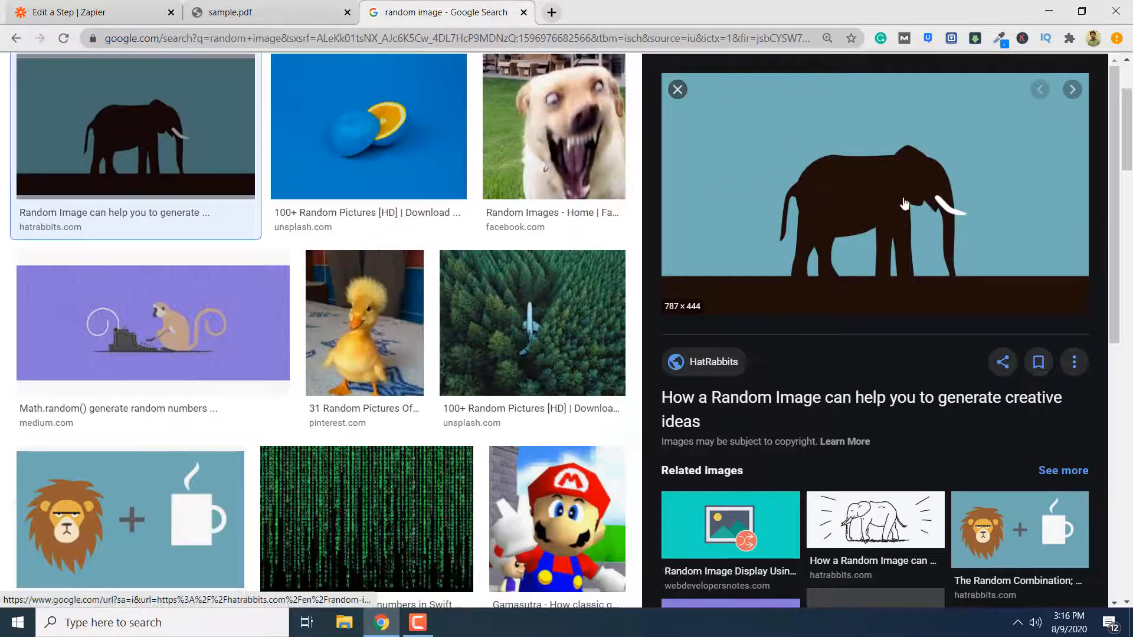
right_click(853, 205)
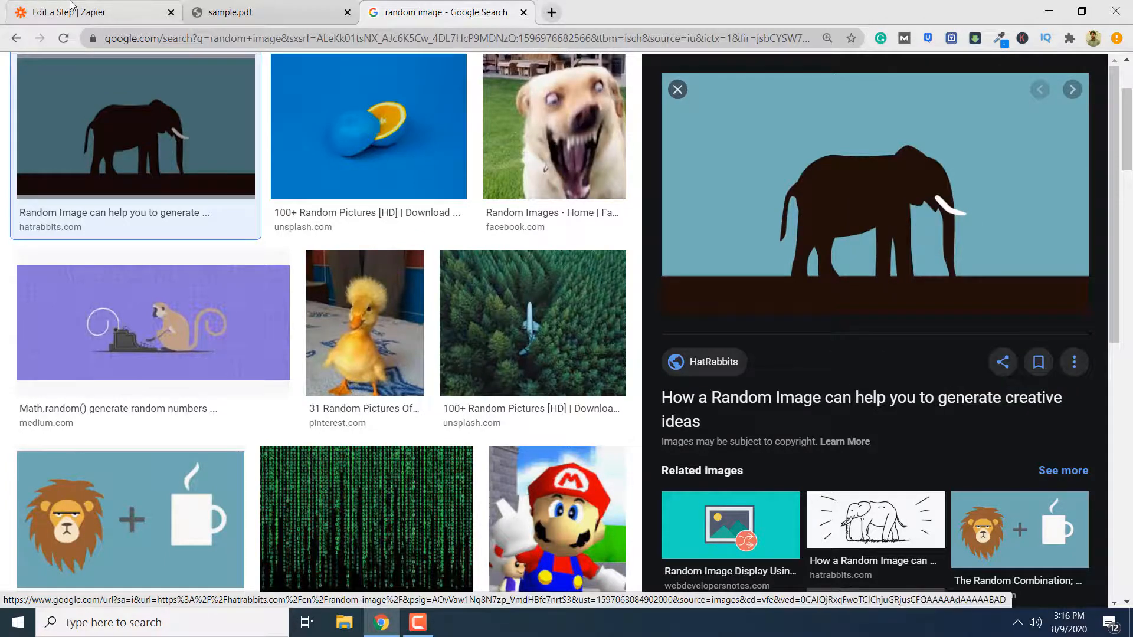
click(86, 18)
click(366, 397)
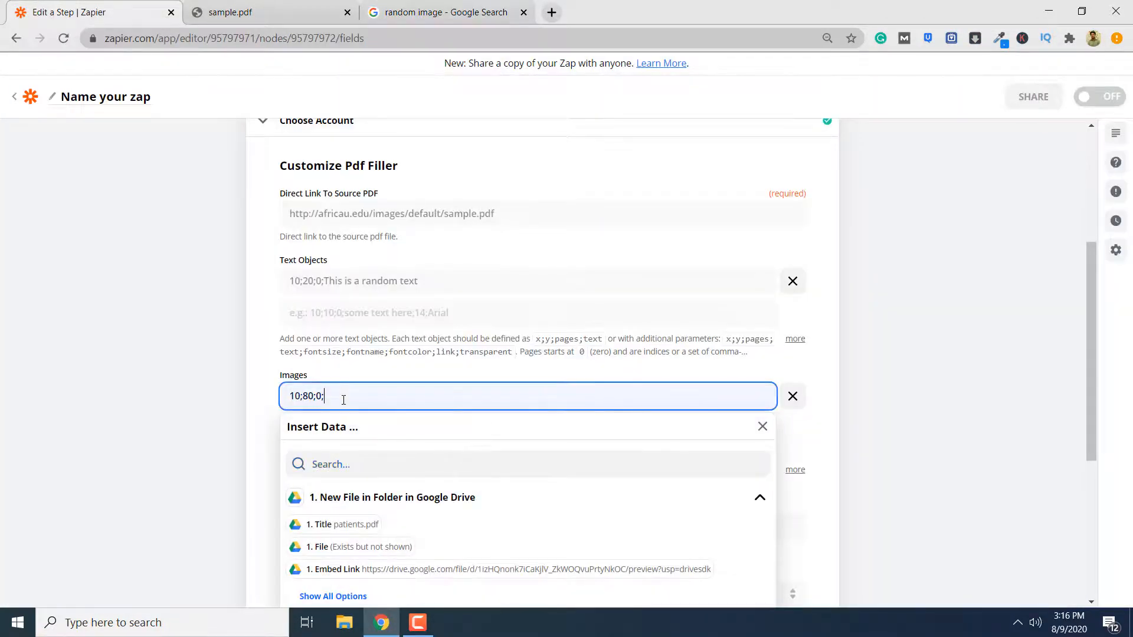
text(https://hatrabbits.com/wp-content/uploads/2017/01/random.jpg)
scroll(951, 355, down, 1)
scroll(950, 355, down, 2)
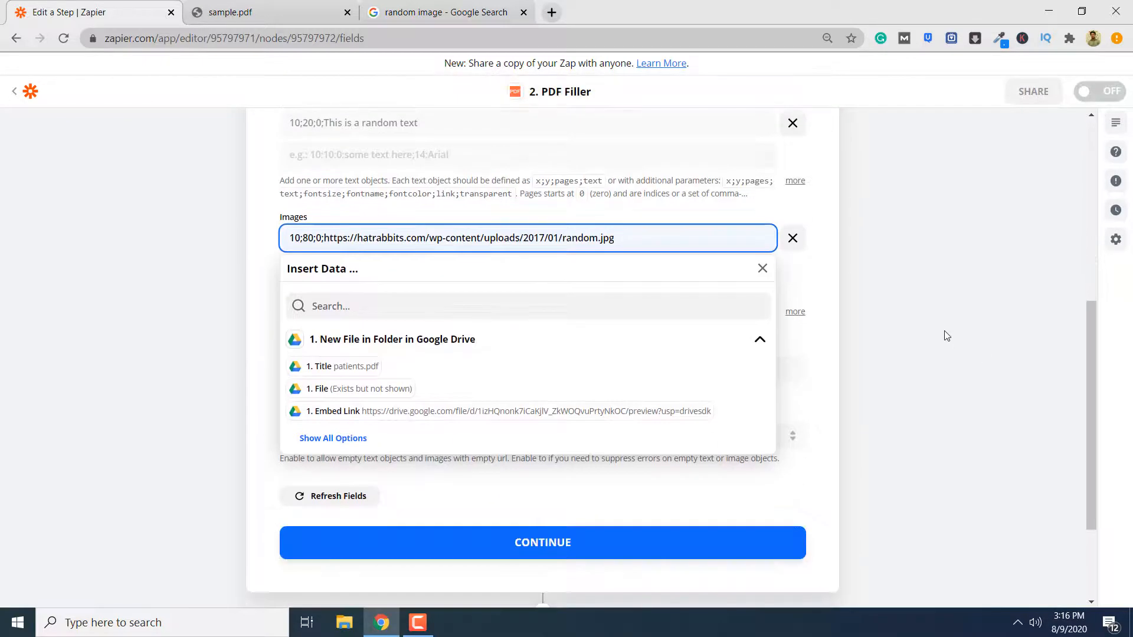
click(946, 334)
- Name the output PDF "output_file", continue, and run the PDF Filler test with review
click(339, 365)
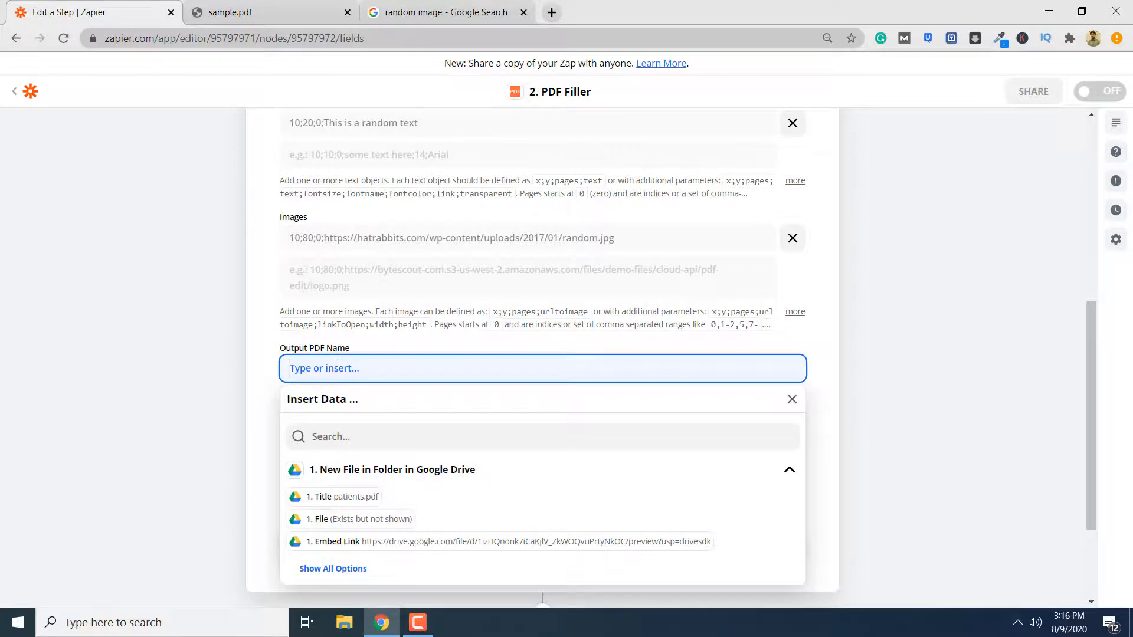
text(output_file)
click(900, 317)
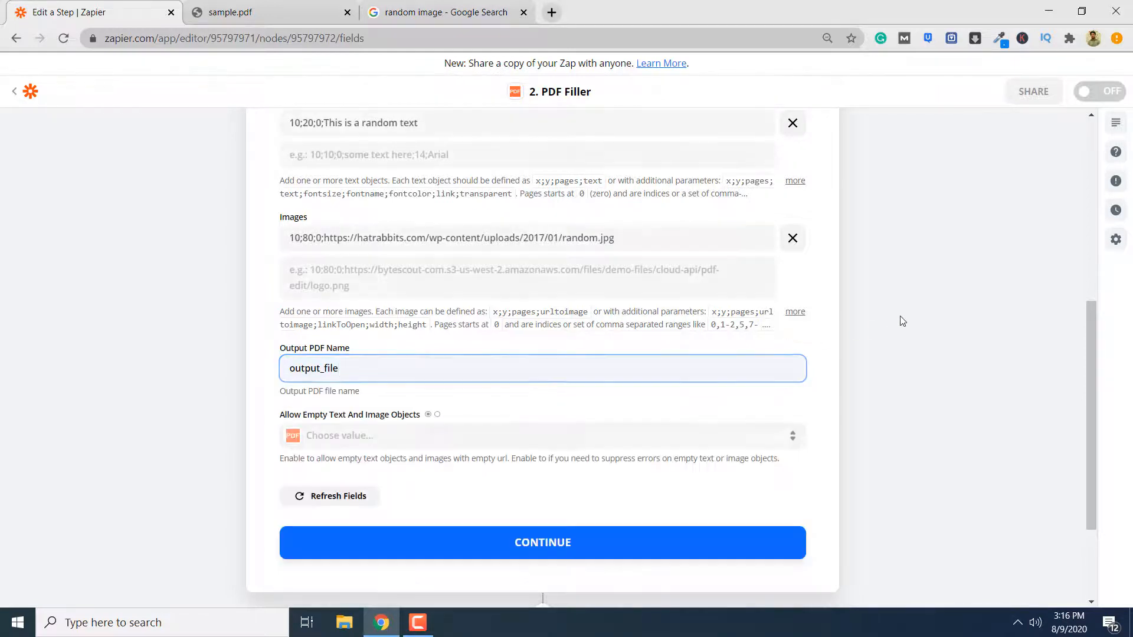
click(508, 542)
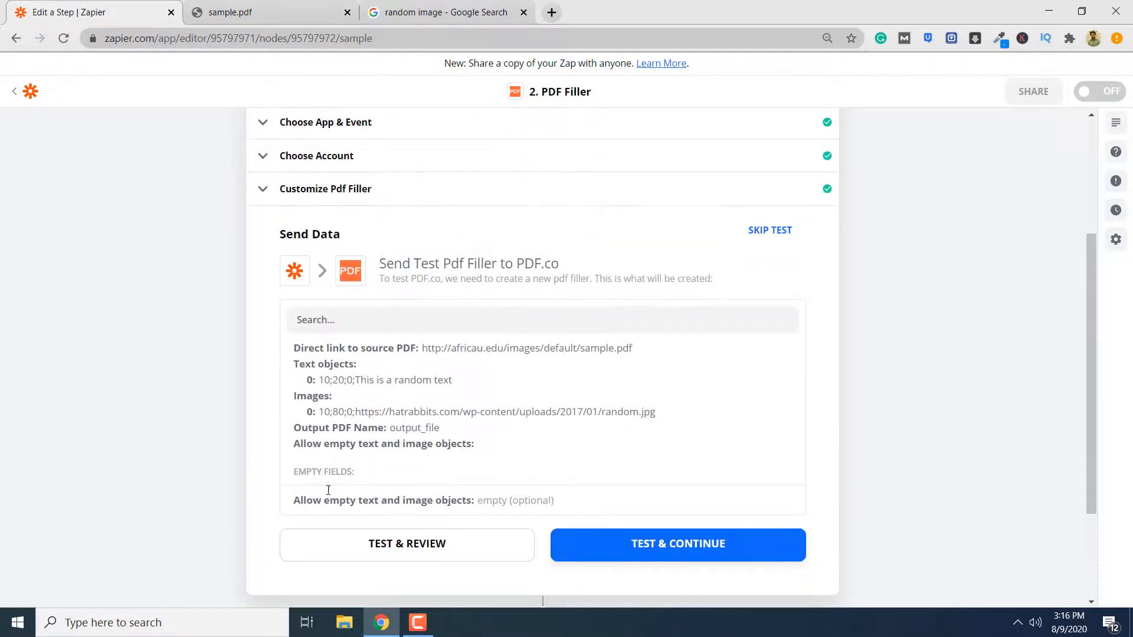
click(473, 548)
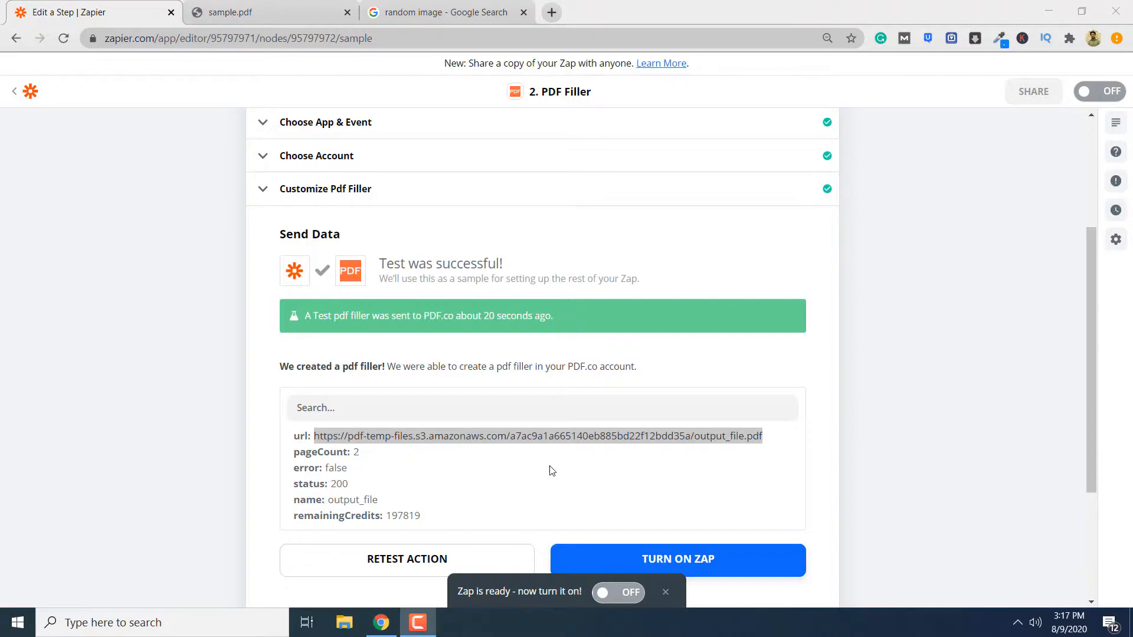
- Open the output PDF from the URL returned by the PDF Filler test
click(781, 437)
click(774, 444)
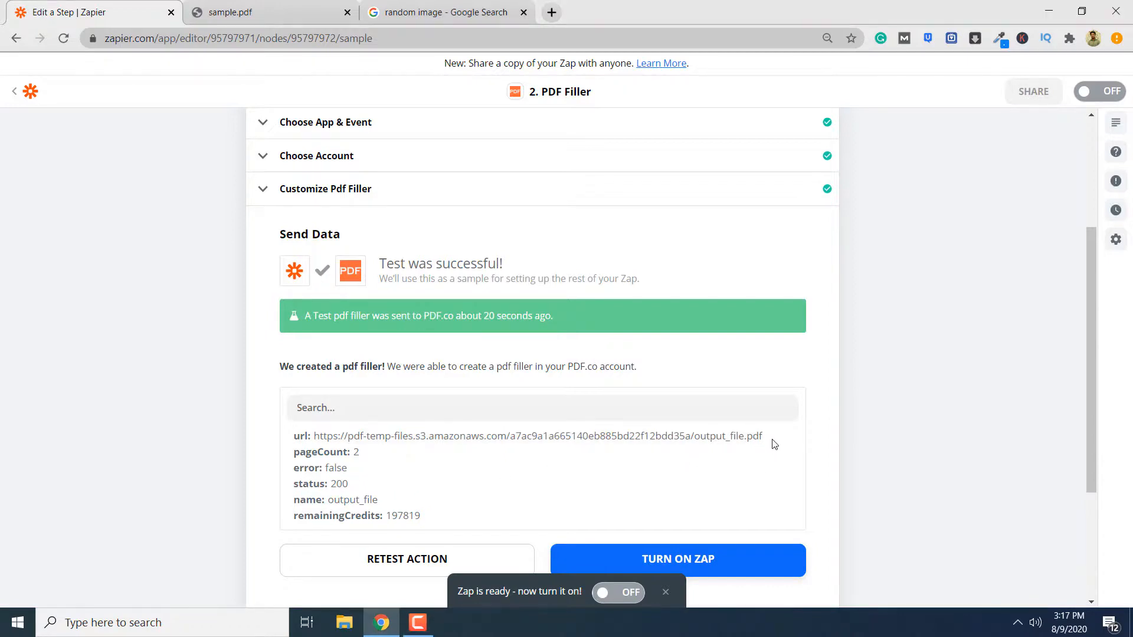
drag(774, 443, 311, 440)
right_click(416, 435)
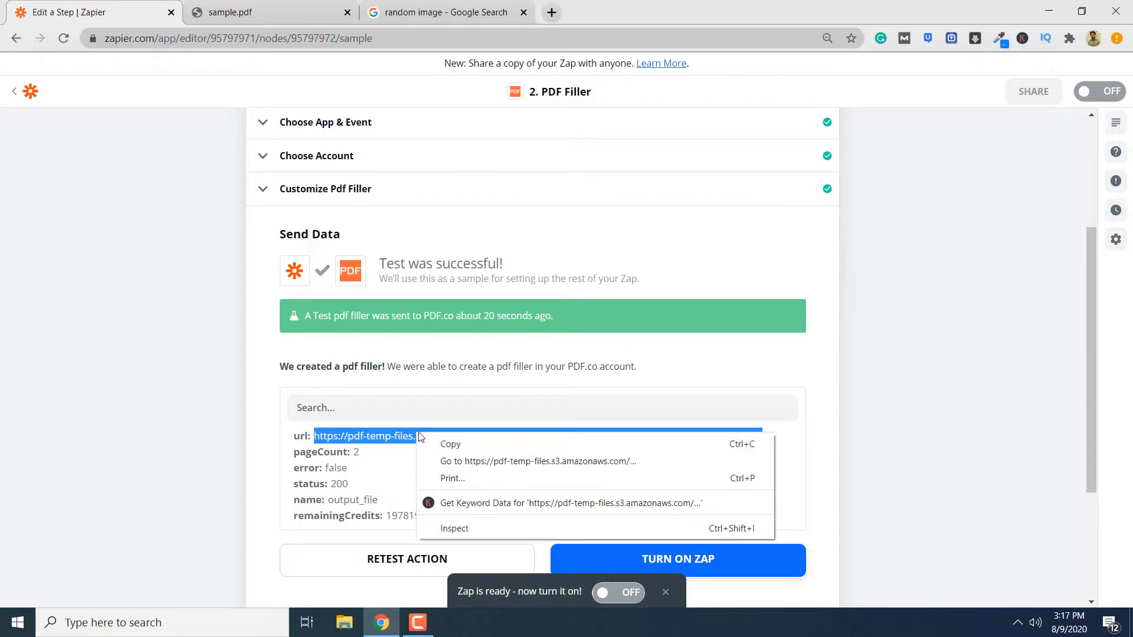
click(524, 461)
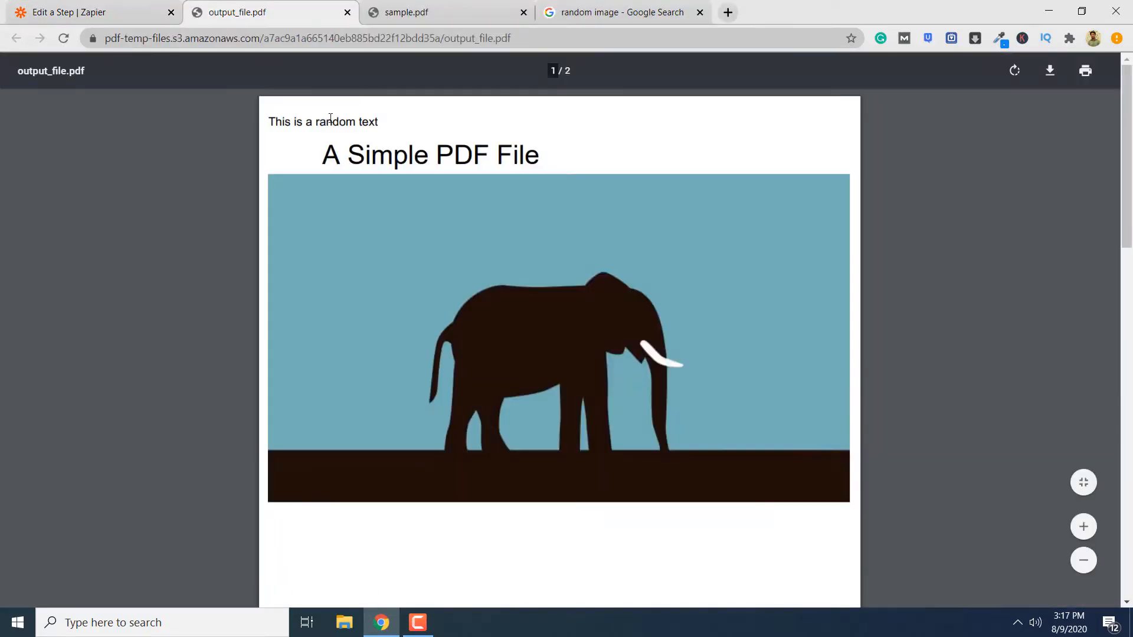
- Examine the text added at the start of output_file.pdf and return to the zap's test results
drag(388, 128, 269, 121)
click(391, 139)
click(148, 11)
scroll(582, 399, down, 2)
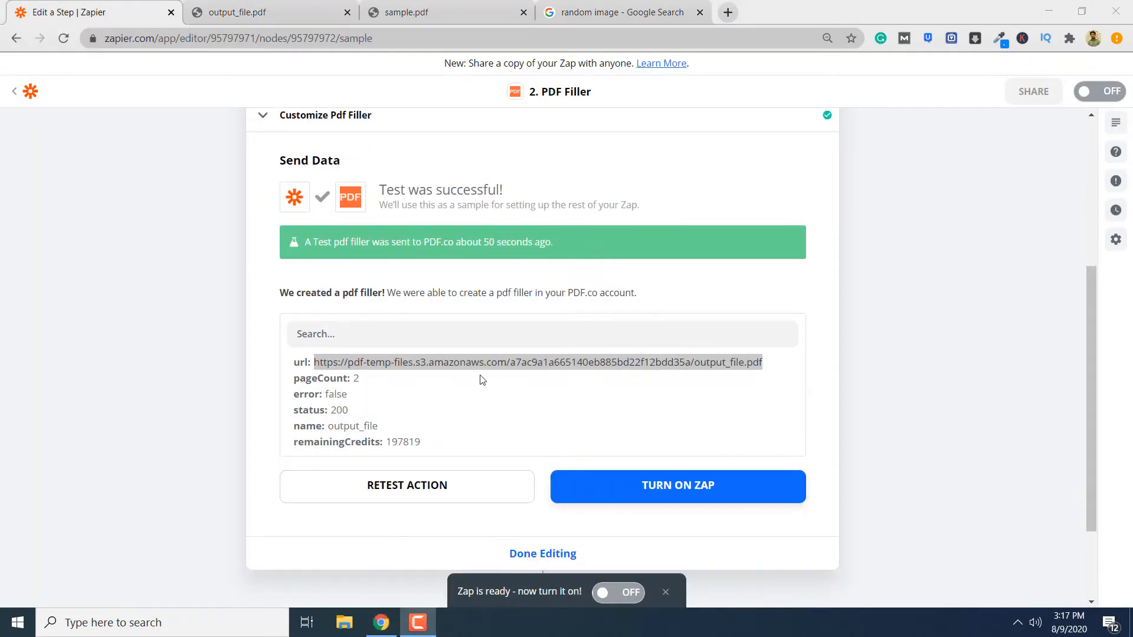